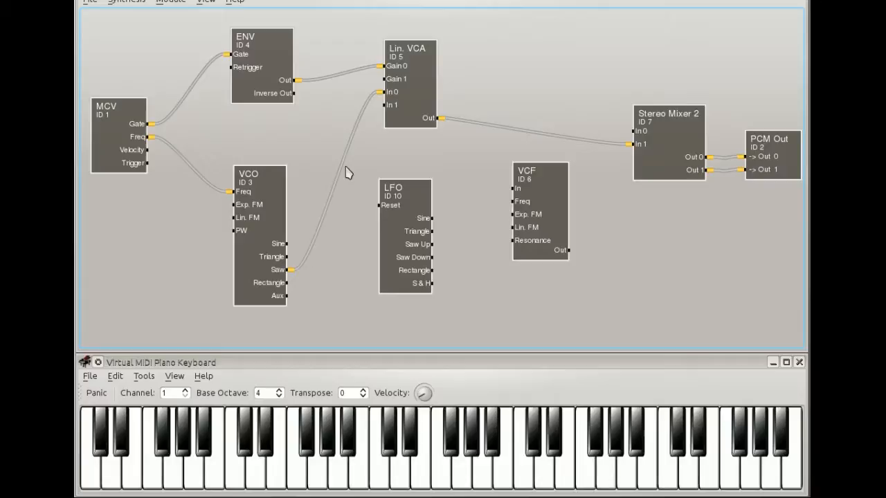
- Shift the MCV, VCO and ENV modules slightly within the patch layout
{"action": "mouse_move", "coordinate": [128, 108]}
{"action": "left_mouse_down"}
{"action": "mouse_move", "coordinate": [137, 112]}
{"action": "mouse_move", "coordinate": [128, 118]}
{"action": "left_mouse_up"}
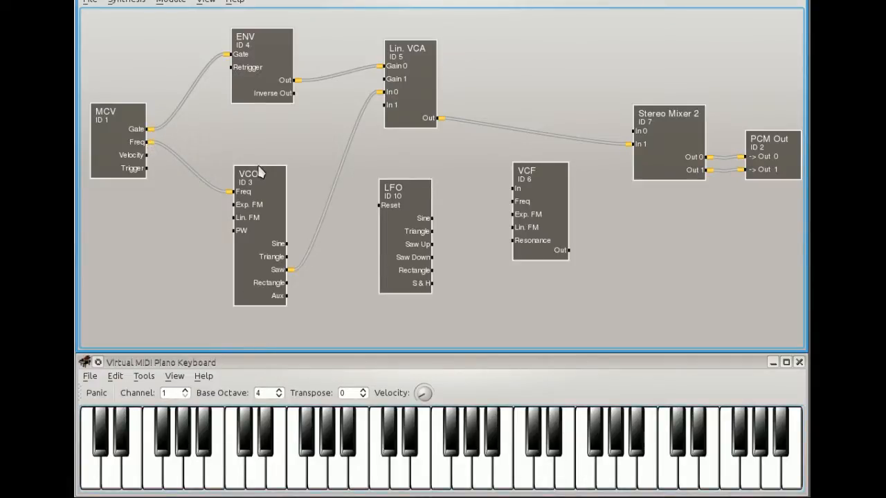
{"action": "mouse_move", "coordinate": [261, 191]}
{"action": "left_mouse_down"}
{"action": "mouse_move", "coordinate": [262, 171]}
{"action": "mouse_move", "coordinate": [264, 179]}
{"action": "left_mouse_up"}
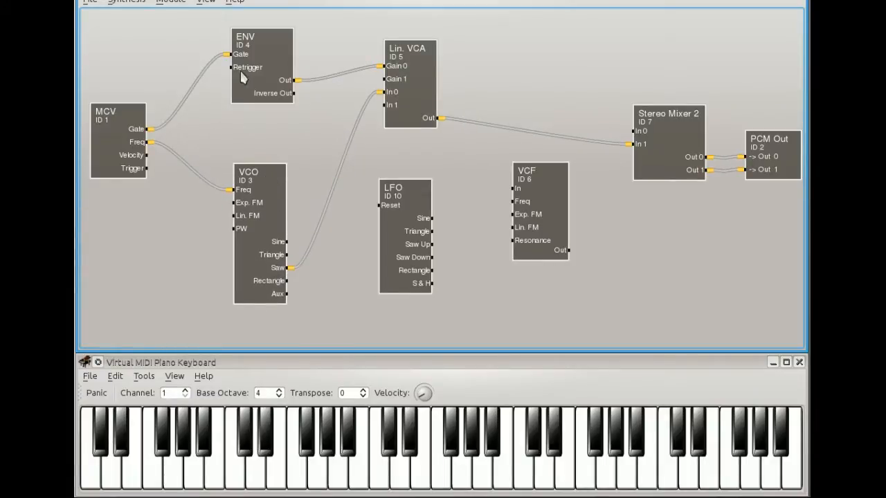
{"action": "left_click_drag", "start_coordinate": [255, 57], "coordinate": [260, 62]}
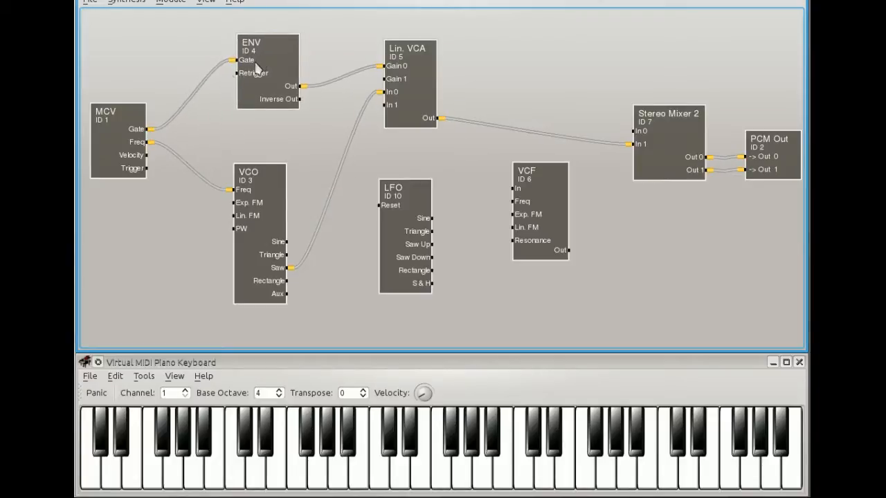
- Adjust the ENV envelope to attack 0.0659, sustain 0.371 and release 0.305, and close its settings
{"action": "double_click", "coordinate": [291, 88]}
{"action": "left_click_drag", "start_coordinate": [323, 69], "coordinate": [295, 62]}
{"action": "left_click_drag", "start_coordinate": [264, 214], "coordinate": [268, 215]}
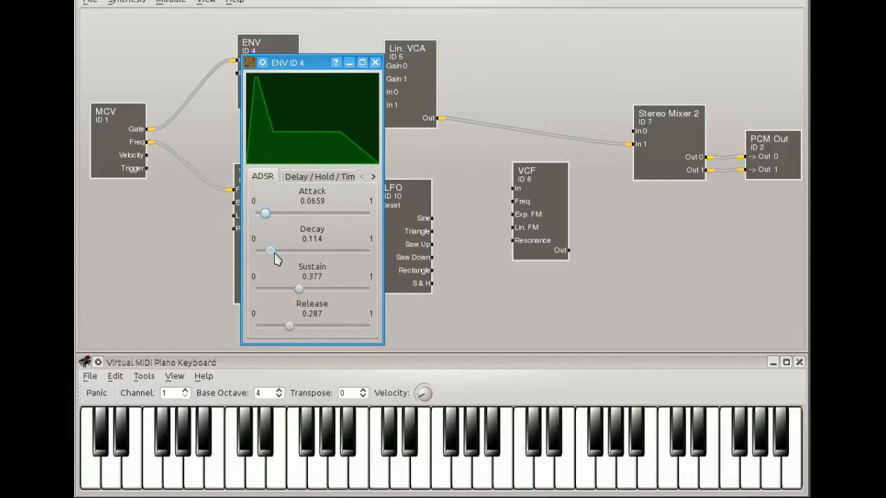
{"action": "left_click_drag", "start_coordinate": [299, 288], "coordinate": [298, 290]}
{"action": "mouse_move", "coordinate": [293, 326]}
{"action": "left_mouse_down"}
{"action": "mouse_move", "coordinate": [296, 333]}
{"action": "mouse_move", "coordinate": [292, 326]}
{"action": "left_mouse_up"}
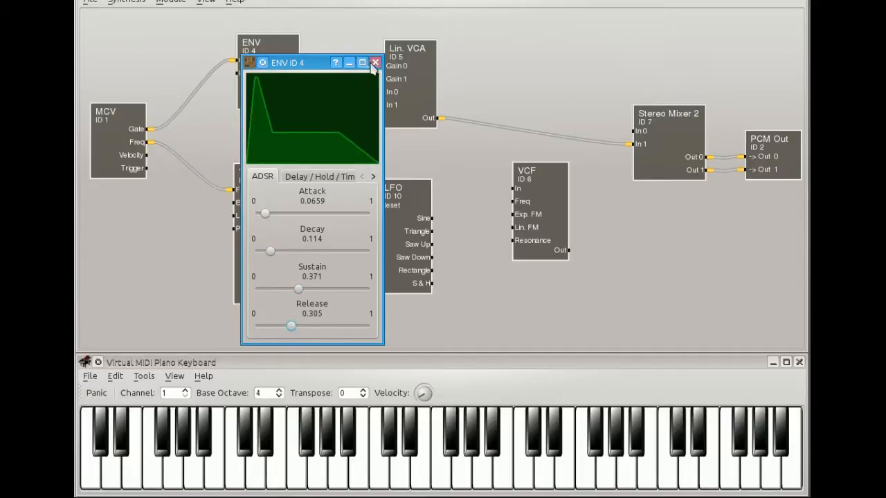
{"action": "left_click", "coordinate": [374, 62]}
- Reposition the Lin. VCA and VCO modules slightly within the patch
{"action": "left_click_drag", "start_coordinate": [409, 54], "coordinate": [405, 64]}
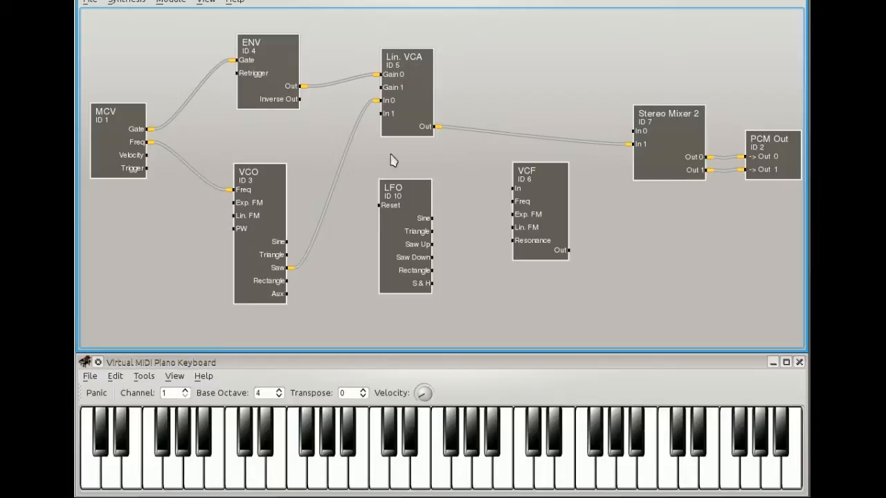
{"action": "left_click_drag", "start_coordinate": [261, 235], "coordinate": [270, 223]}
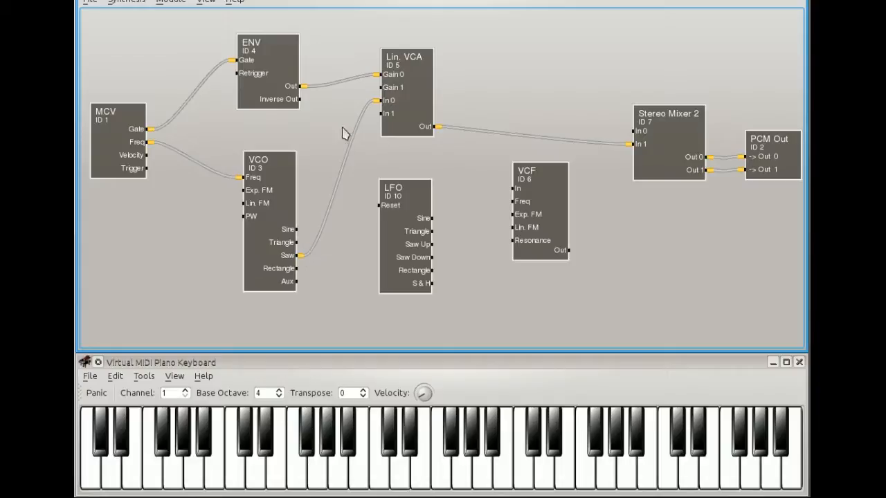
{"action": "left_click_drag", "start_coordinate": [409, 97], "coordinate": [406, 97]}
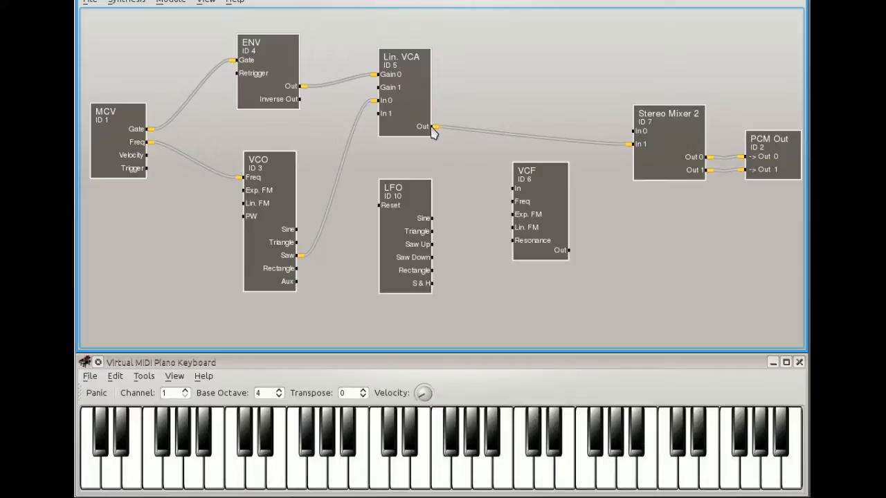
{"action": "left_click_drag", "start_coordinate": [283, 197], "coordinate": [278, 192]}
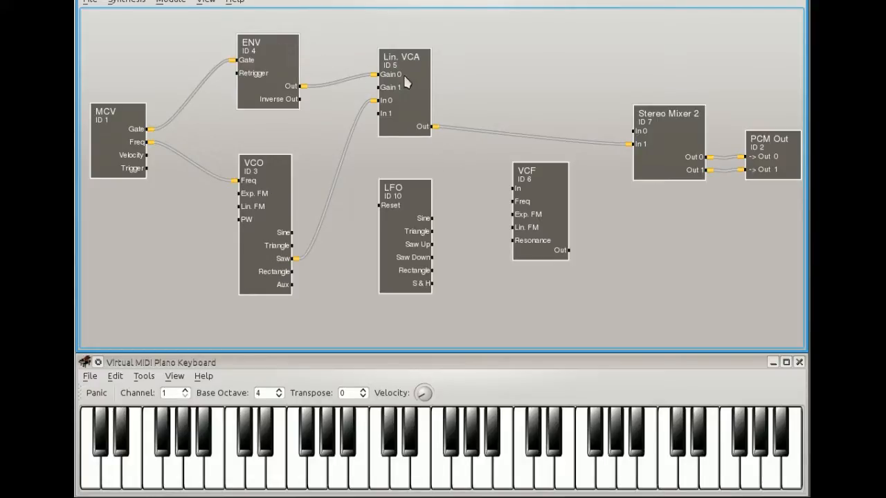
- Play several notes on the virtual piano keyboard to audition the unfiltered patch
{"action": "left_click", "coordinate": [388, 443]}
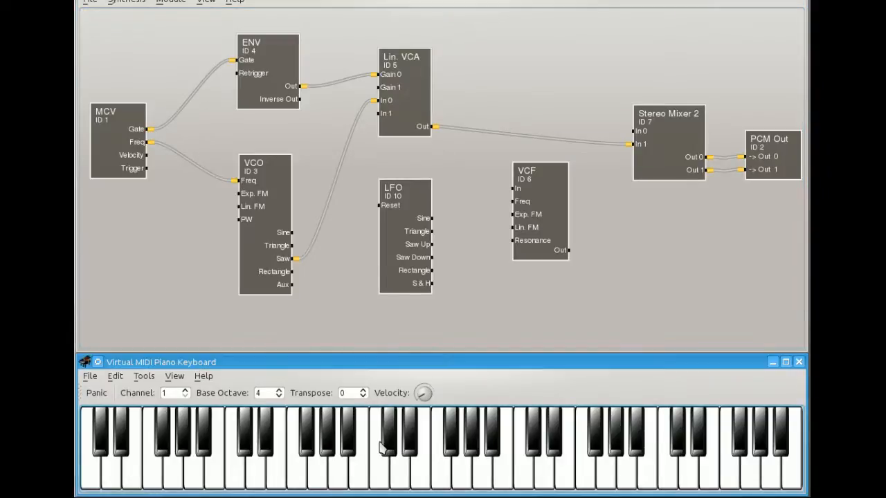
{"action": "left_click", "coordinate": [350, 441]}
{"action": "left_click", "coordinate": [409, 442]}
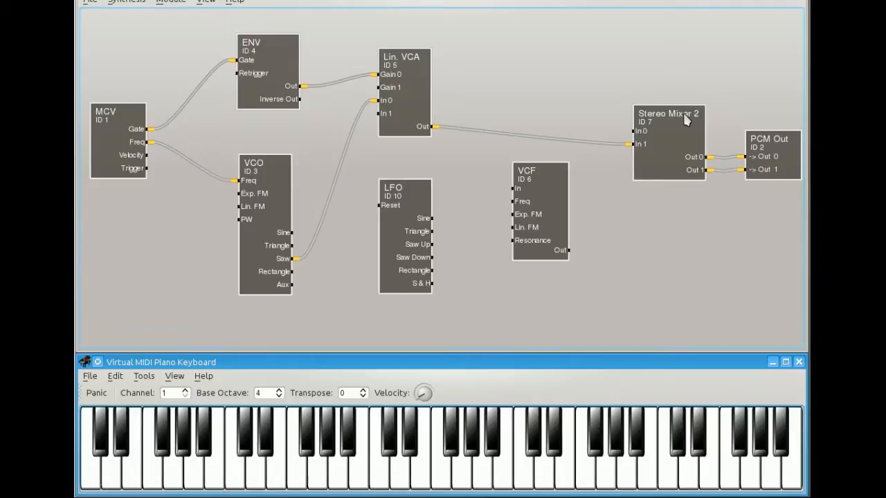
{"action": "left_click", "coordinate": [250, 433]}
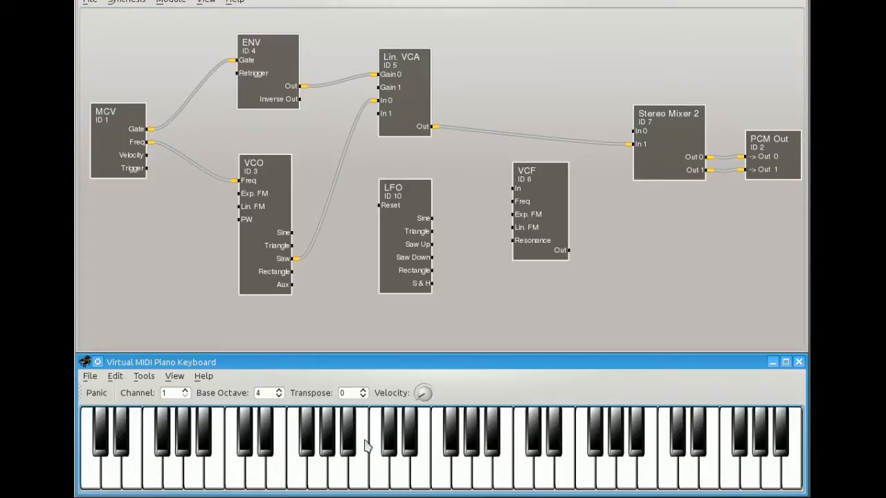
- Disconnect the Lin. VCA output from the Stereo Mixer and reroute it through the VCF into the mixer's In 1
{"action": "left_click_drag", "start_coordinate": [684, 116], "coordinate": [663, 128]}
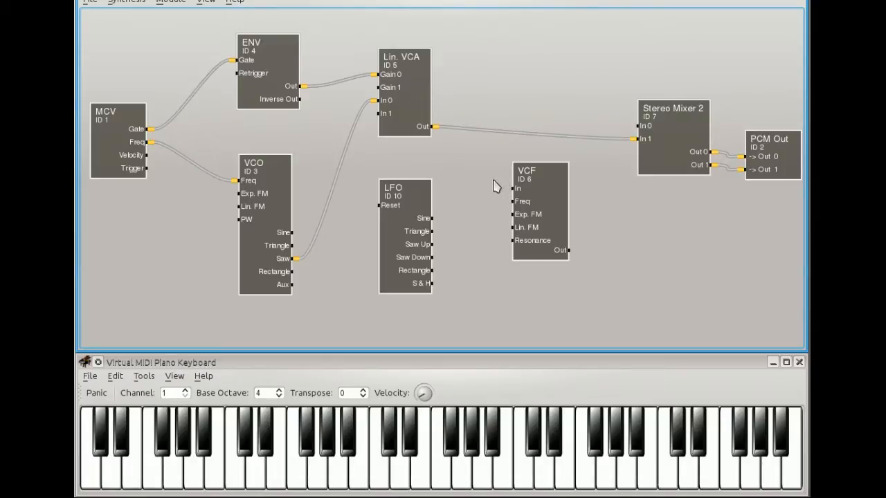
{"action": "right_click", "coordinate": [642, 139]}
{"action": "left_click", "coordinate": [663, 148]}
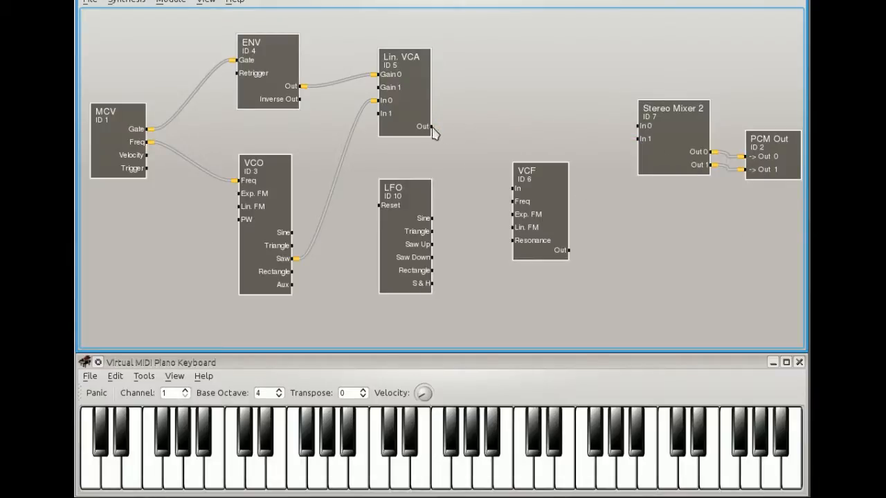
{"action": "left_click", "coordinate": [513, 190]}
{"action": "left_click", "coordinate": [569, 251]}
- Play several notes on the virtual piano keyboard to audition the sound through the VCF
{"action": "left_click", "coordinate": [390, 446]}
{"action": "left_click", "coordinate": [408, 445]}
{"action": "left_click", "coordinate": [452, 446]}
{"action": "left_click", "coordinate": [531, 444]}
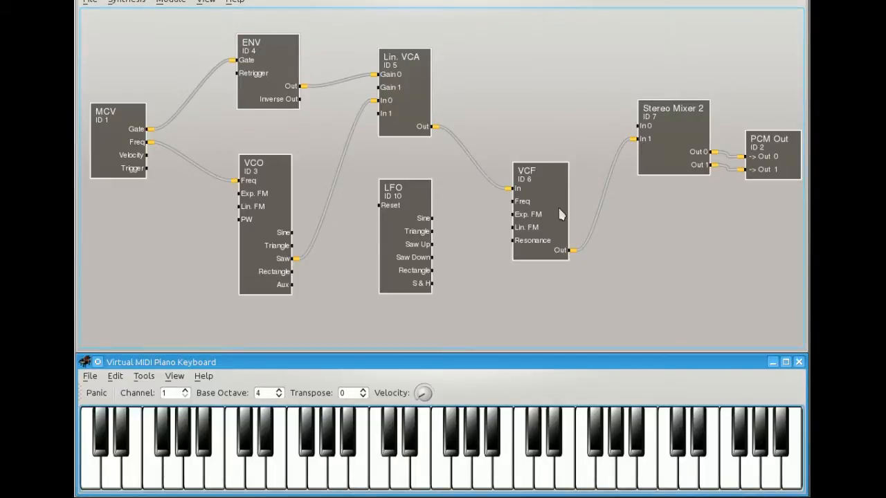
- Open the VCF settings with the Resonant Lowpass type, move them clear of the keyboard and play test notes
{"action": "double_click", "coordinate": [562, 220]}
{"action": "left_click", "coordinate": [585, 234]}
{"action": "left_click", "coordinate": [603, 247]}
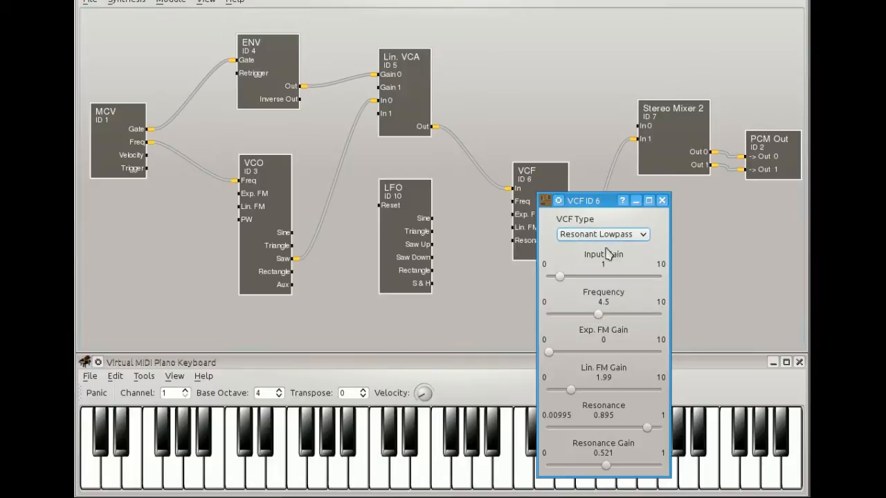
{"action": "left_click_drag", "start_coordinate": [587, 201], "coordinate": [569, 58]}
{"action": "left_click", "coordinate": [408, 436]}
{"action": "left_click", "coordinate": [470, 440]}
{"action": "left_click", "coordinate": [451, 440]}
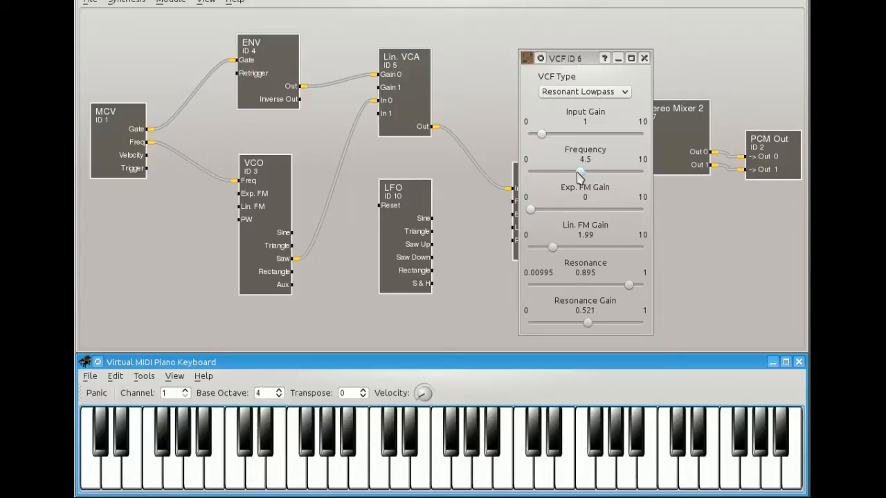
- Raise the VCF frequency to 6.45 and play a few test notes
{"action": "left_click_drag", "start_coordinate": [579, 172], "coordinate": [600, 173]}
{"action": "left_click", "coordinate": [551, 439]}
{"action": "left_click", "coordinate": [539, 443]}
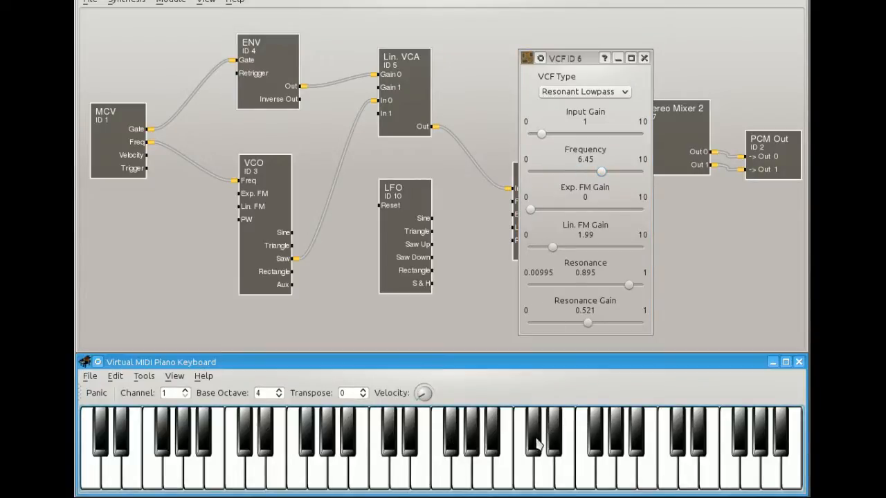
{"action": "left_click", "coordinate": [491, 438]}
- Set the VCF frequency to 5.44, play test notes and close the filter settings
{"action": "left_click_drag", "start_coordinate": [601, 172], "coordinate": [589, 173]}
{"action": "left_click", "coordinate": [410, 436]}
{"action": "left_click", "coordinate": [411, 436]}
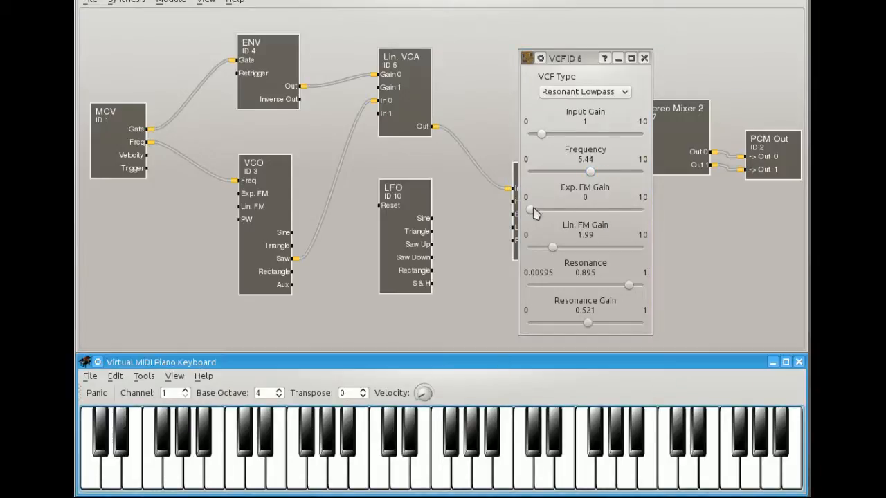
{"action": "left_click", "coordinate": [643, 58]}
- Shift the LFO module slightly and set its frequency to 3.23
{"action": "mouse_move", "coordinate": [407, 195]}
{"action": "left_mouse_down"}
{"action": "mouse_move", "coordinate": [402, 183]}
{"action": "mouse_move", "coordinate": [418, 183]}
{"action": "mouse_move", "coordinate": [411, 190]}
{"action": "left_mouse_up"}
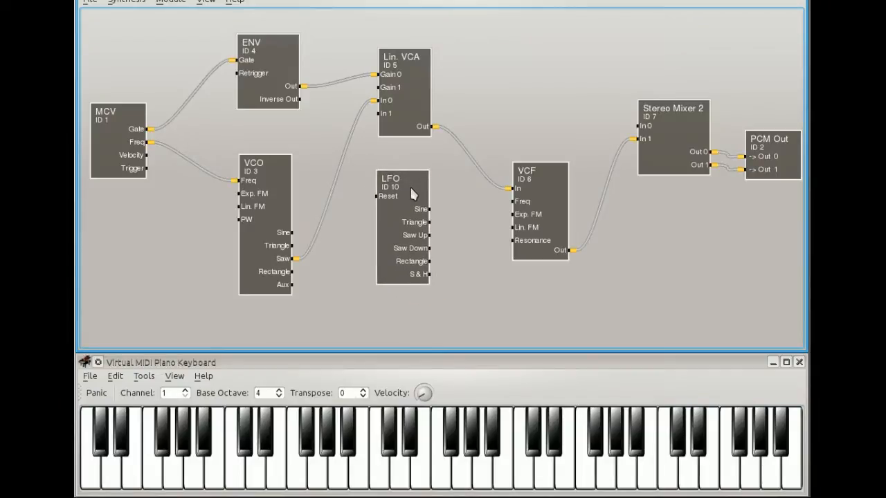
{"action": "right_click", "coordinate": [400, 222]}
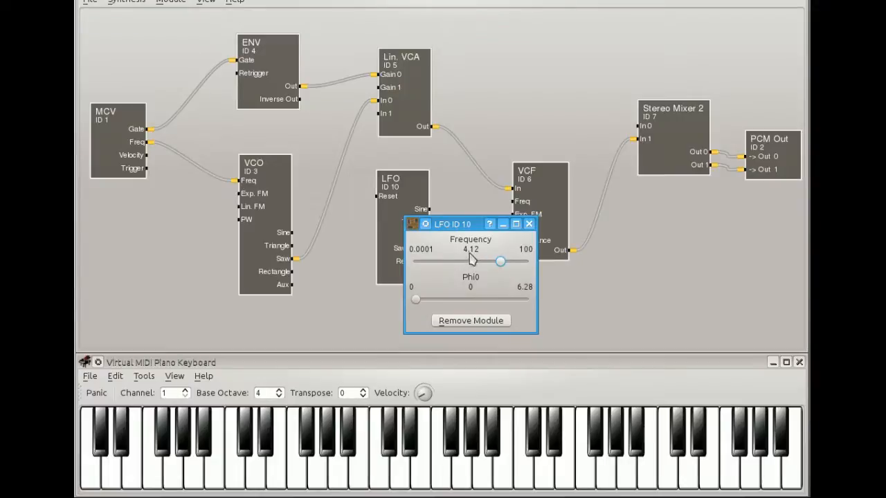
{"action": "mouse_move", "coordinate": [491, 268]}
{"action": "left_mouse_down"}
{"action": "mouse_move", "coordinate": [506, 268]}
{"action": "mouse_move", "coordinate": [476, 271]}
{"action": "mouse_move", "coordinate": [520, 264]}
{"action": "mouse_move", "coordinate": [502, 260]}
{"action": "left_mouse_up"}
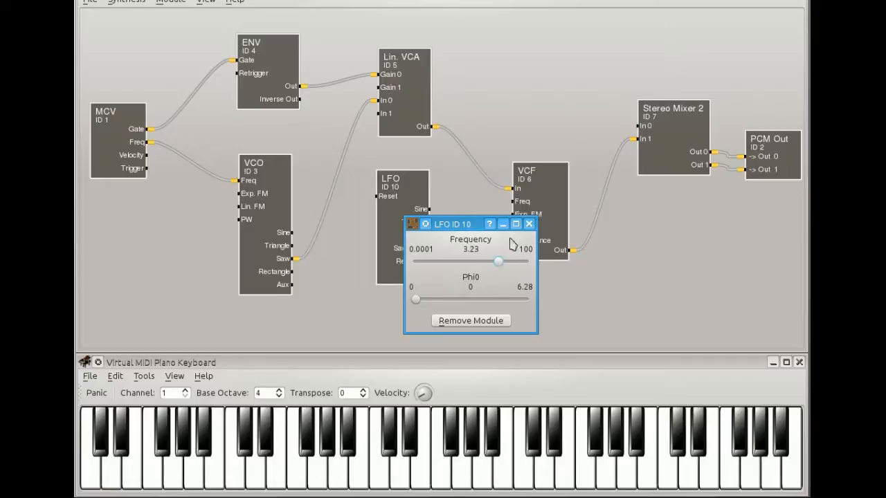
{"action": "left_click", "coordinate": [528, 223]}
- Connect the LFO's Sine output to the VCF's Freq input and play test notes to hear the modulation
{"action": "mouse_move", "coordinate": [532, 186]}
{"action": "left_mouse_down"}
{"action": "mouse_move", "coordinate": [539, 192]}
{"action": "mouse_move", "coordinate": [528, 182]}
{"action": "left_mouse_up"}
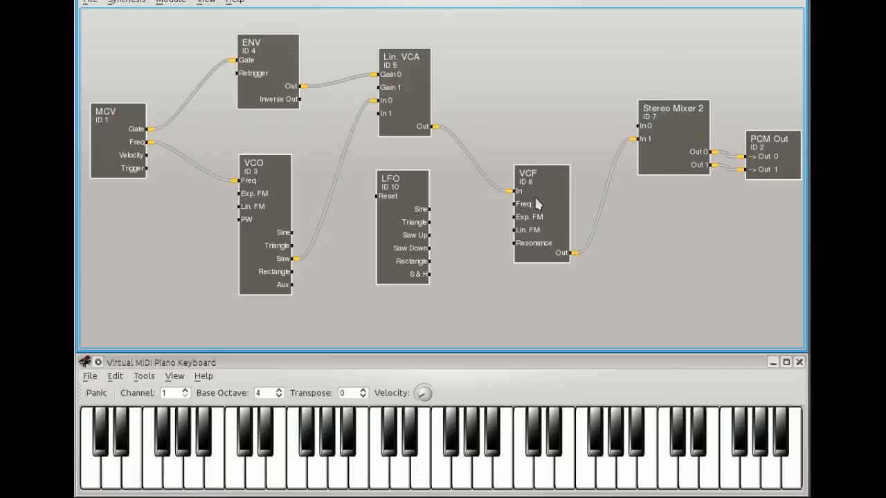
{"action": "left_click", "coordinate": [427, 209]}
{"action": "left_click", "coordinate": [388, 435]}
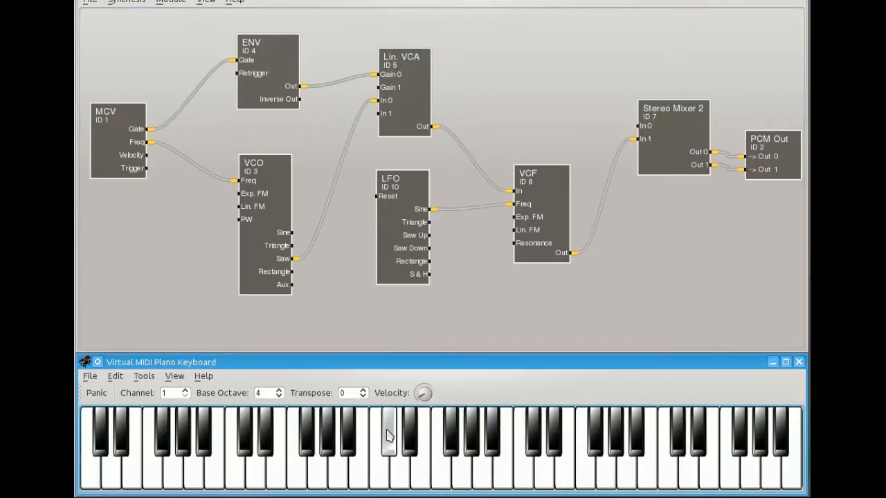
{"action": "left_click", "coordinate": [408, 443]}
{"action": "left_click", "coordinate": [451, 443]}
- Audition the LFO at a frequency of 0.804, set it to 2.74 with another test note, and close its settings
{"action": "double_click", "coordinate": [393, 218]}
{"action": "left_click_drag", "start_coordinate": [497, 262], "coordinate": [487, 262]}
{"action": "left_click", "coordinate": [414, 449]}
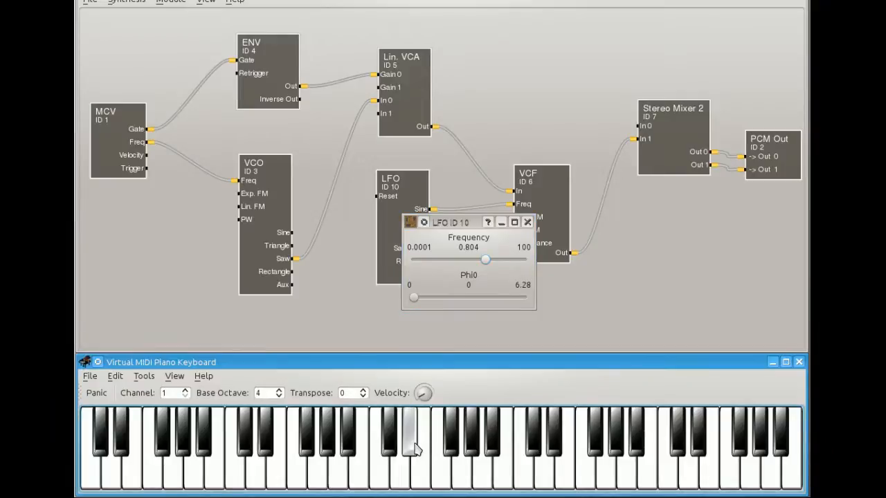
{"action": "mouse_move", "coordinate": [493, 262]}
{"action": "left_mouse_down"}
{"action": "mouse_move", "coordinate": [509, 264]}
{"action": "mouse_move", "coordinate": [494, 269]}
{"action": "left_mouse_up"}
{"action": "left_click", "coordinate": [531, 433]}
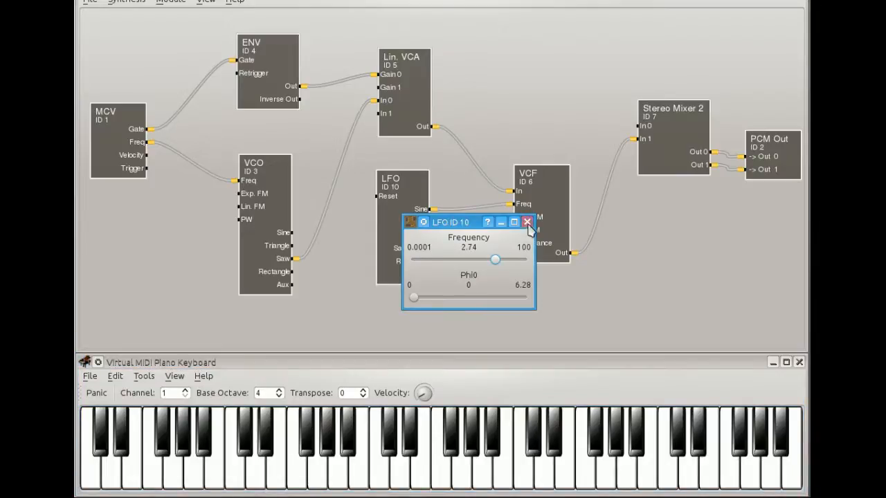
{"action": "left_click", "coordinate": [527, 222]}
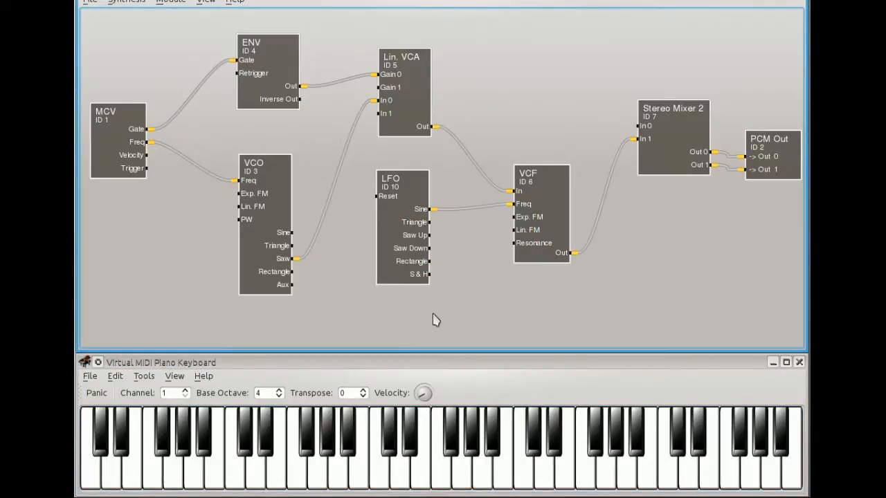
- Shift the VCO and ENV modules slightly and review the ENV module's ADSR settings
{"action": "mouse_move", "coordinate": [270, 167]}
{"action": "left_mouse_down"}
{"action": "mouse_move", "coordinate": [283, 161]}
{"action": "mouse_move", "coordinate": [273, 166]}
{"action": "left_mouse_up"}
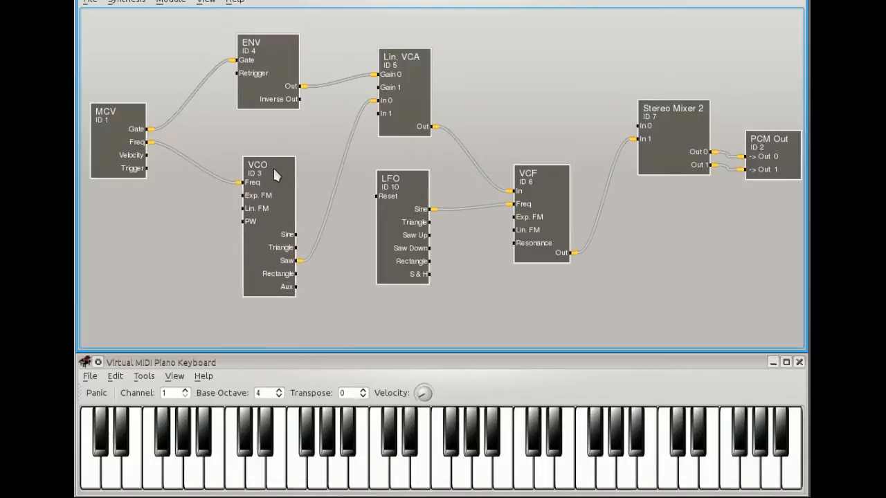
{"action": "left_click_drag", "start_coordinate": [265, 47], "coordinate": [279, 50]}
{"action": "double_click", "coordinate": [280, 55]}
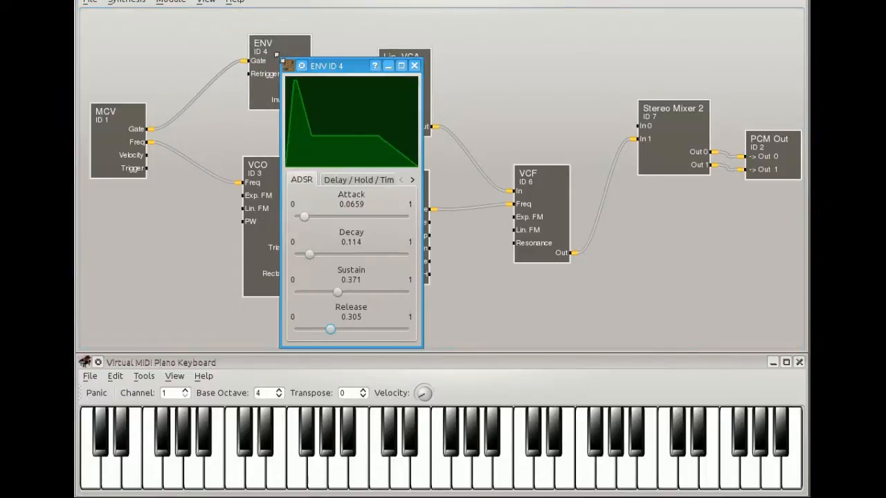
{"action": "left_click", "coordinate": [415, 66]}
- Reposition the Lin. VCA, VCF and LFO modules slightly within the patch
{"action": "left_click_drag", "start_coordinate": [423, 88], "coordinate": [428, 82]}
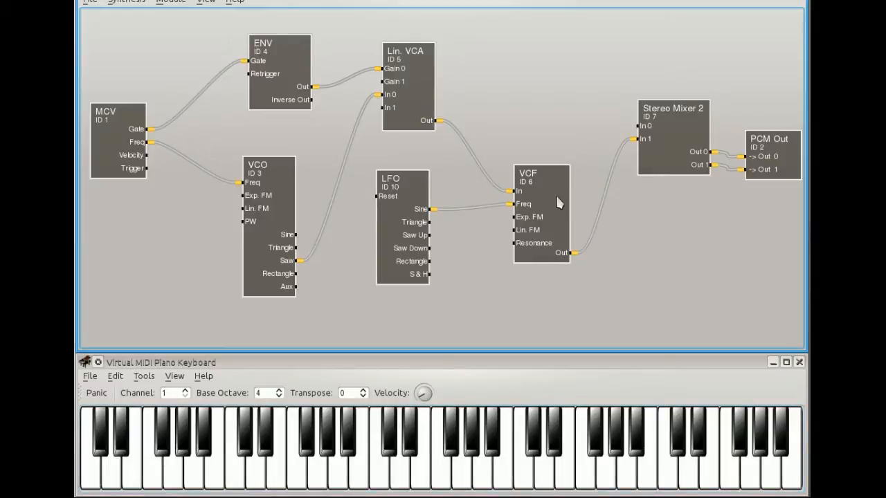
{"action": "mouse_move", "coordinate": [550, 194]}
{"action": "left_mouse_down"}
{"action": "mouse_move", "coordinate": [550, 175]}
{"action": "mouse_move", "coordinate": [558, 196]}
{"action": "left_mouse_up"}
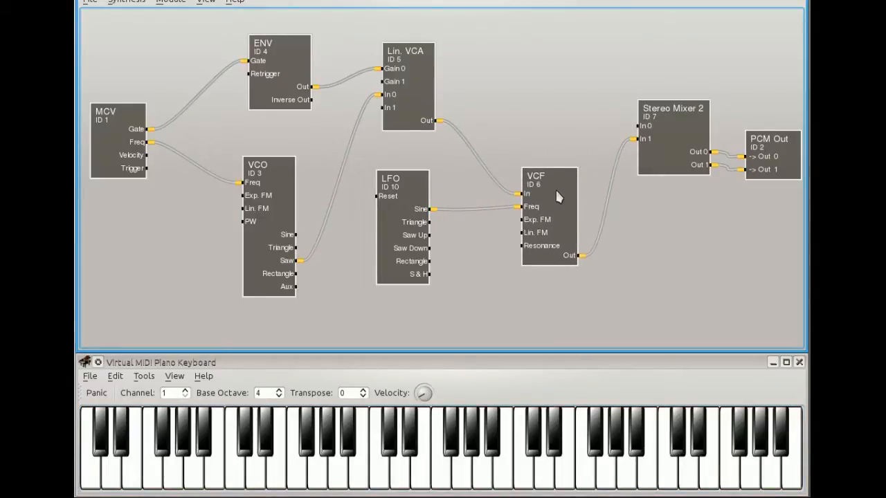
{"action": "left_click_drag", "start_coordinate": [405, 178], "coordinate": [409, 199]}
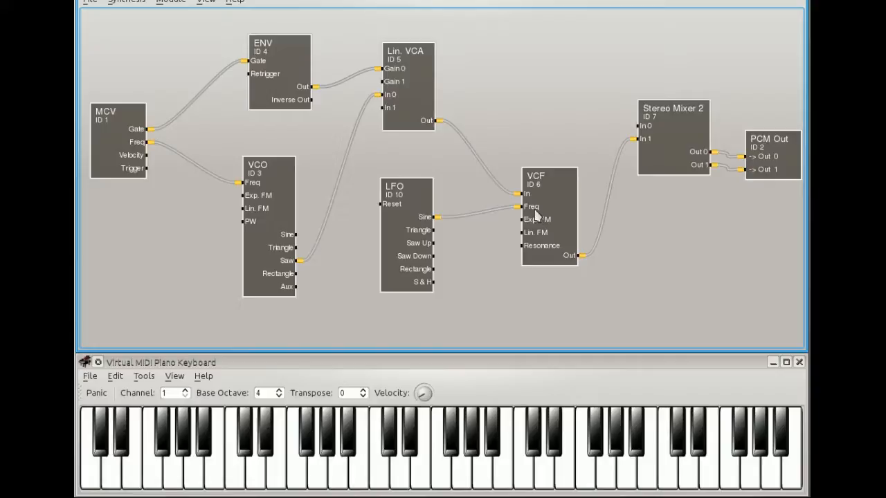
{"action": "left_click_drag", "start_coordinate": [409, 203], "coordinate": [403, 198]}
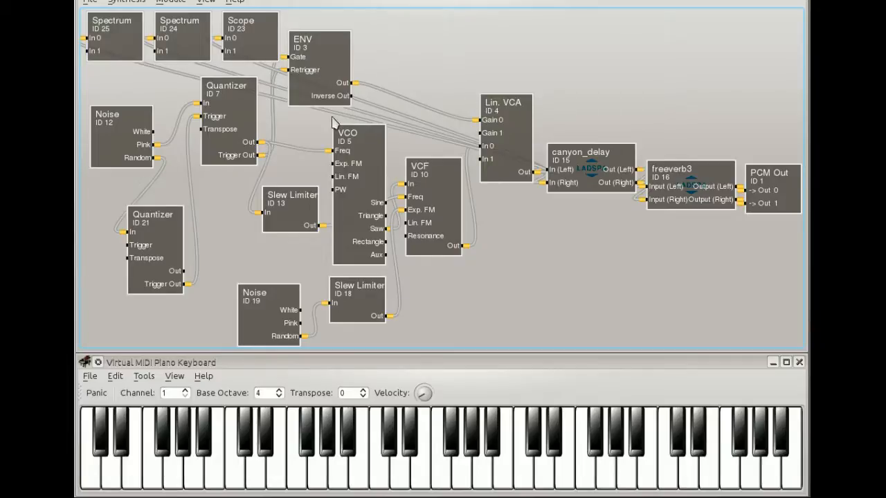
{"action": "left_click", "coordinate": [263, 370]}
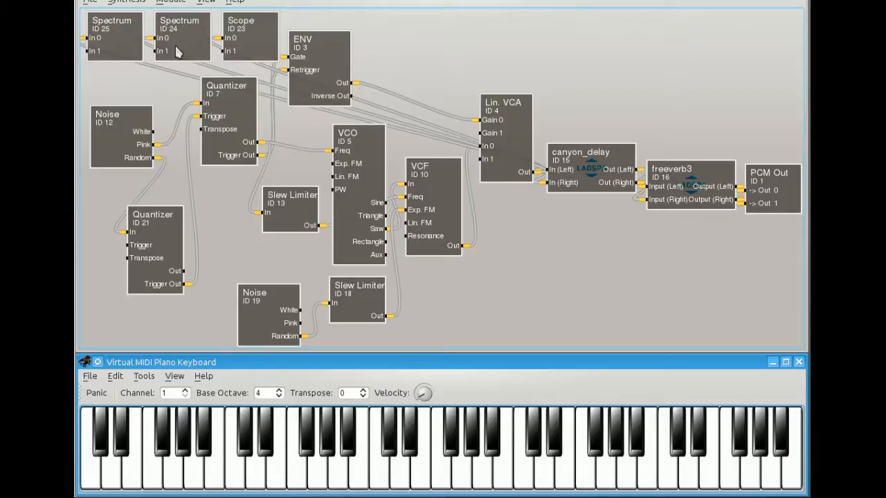
{"action": "key", "text": "alt+Tab"}
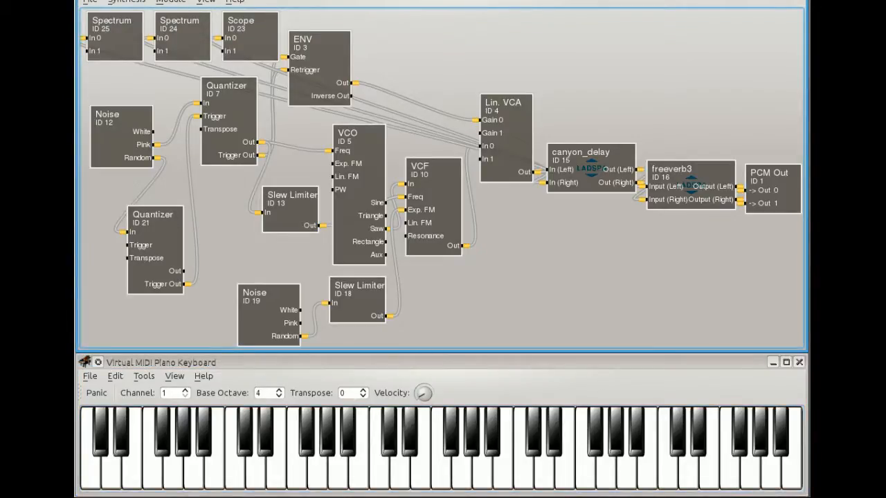